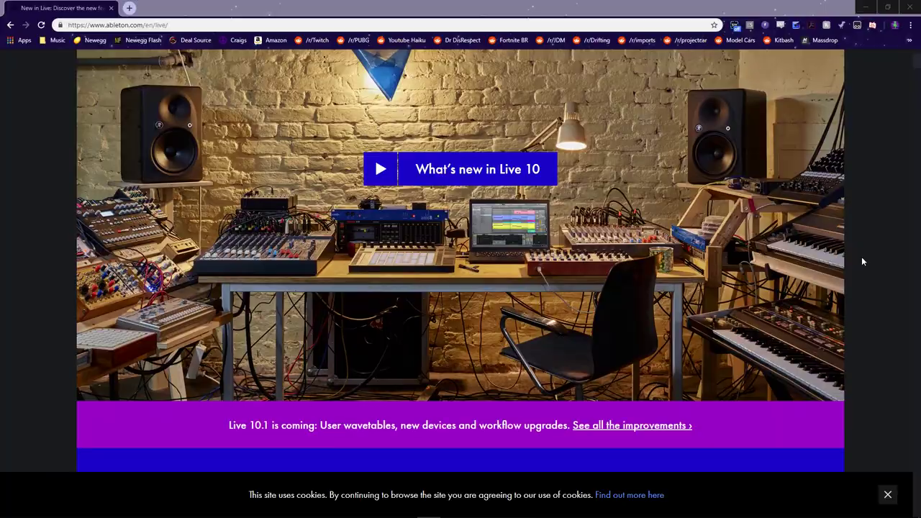
Scroll down the ControlCast GitHub README to its supported Launchpad Mini, S and MK1 list
scroll(863, 262, down, 5)
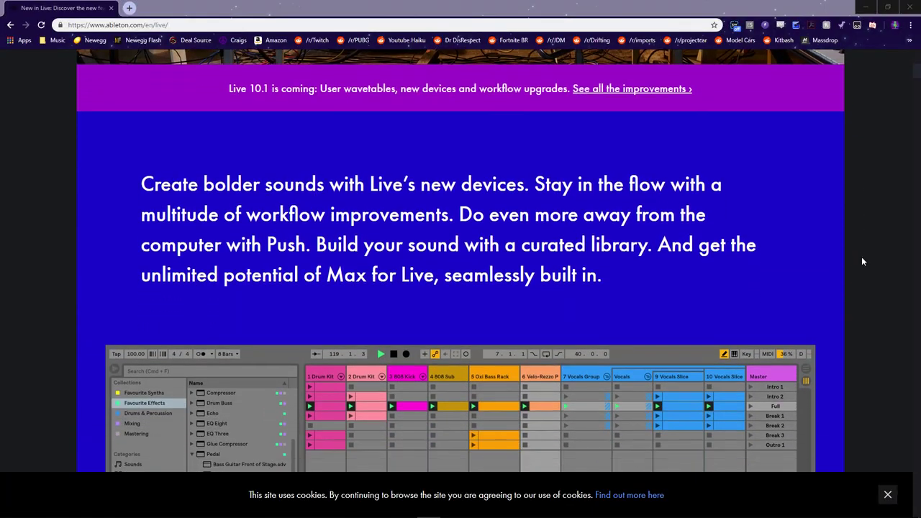
scroll(861, 256, down, 3)
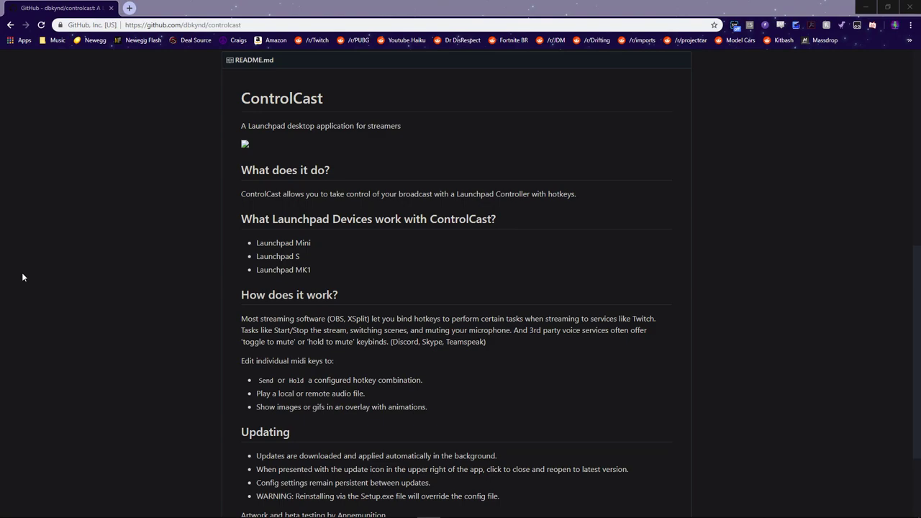
drag(311, 270, 257, 243)
click(257, 243)
scroll(76, 298, up, 6)
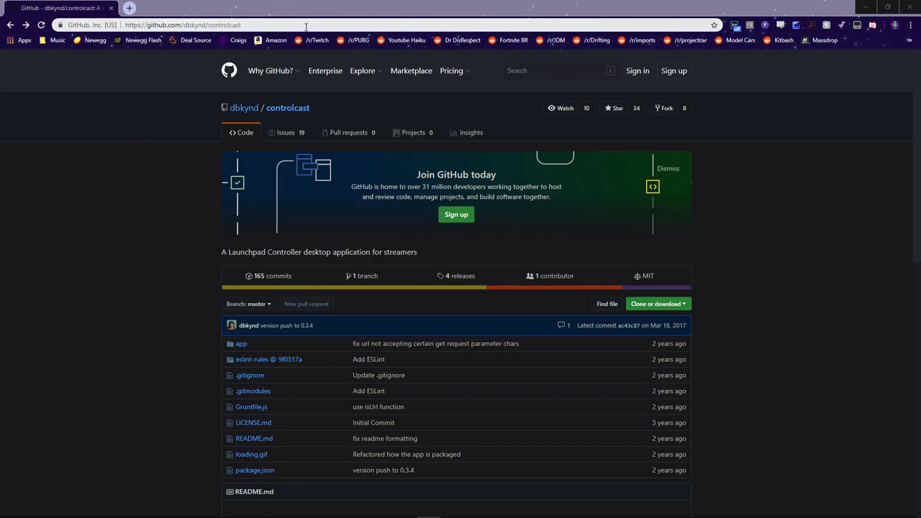
drag(242, 25, 125, 24)
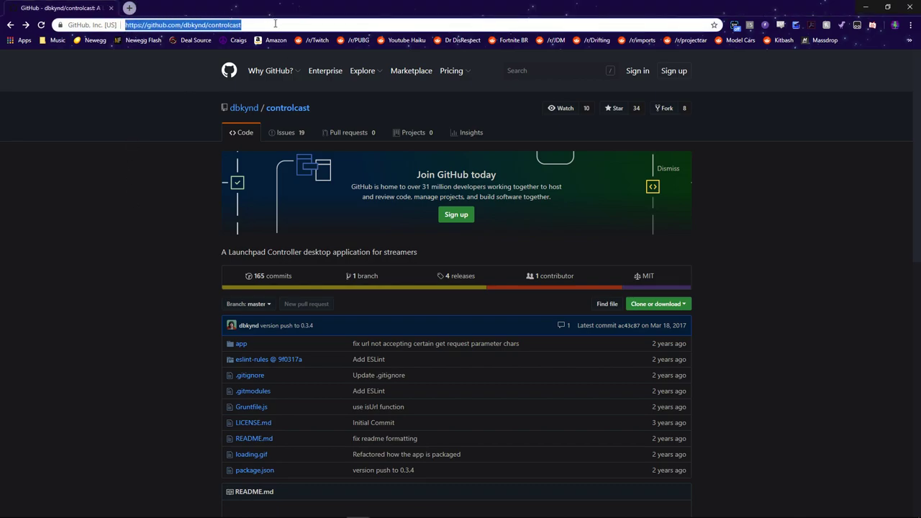
click(275, 24)
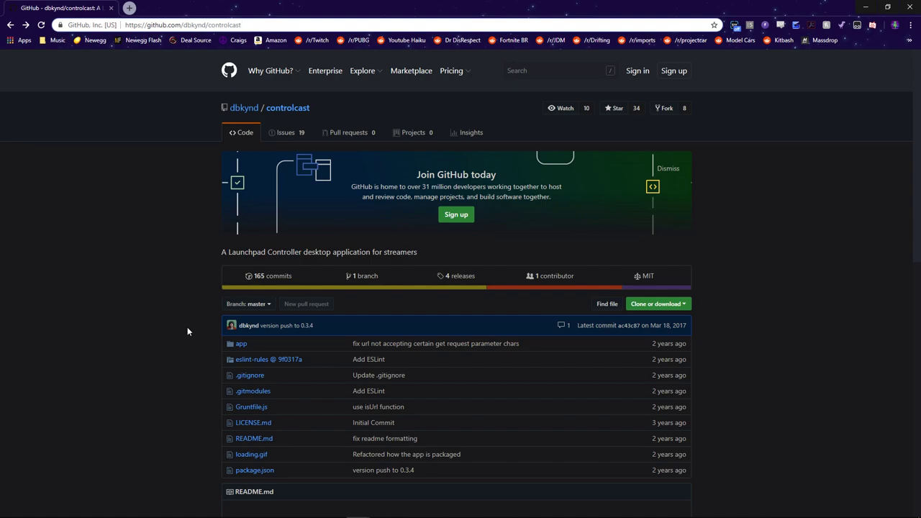
Go to the controlcast releases page and look over the 0.3.4 release
click(294, 26)
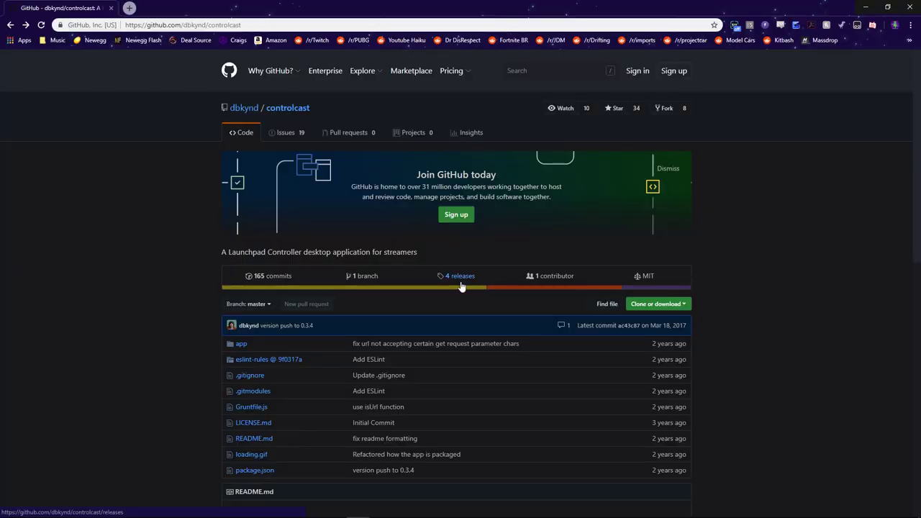
click(460, 282)
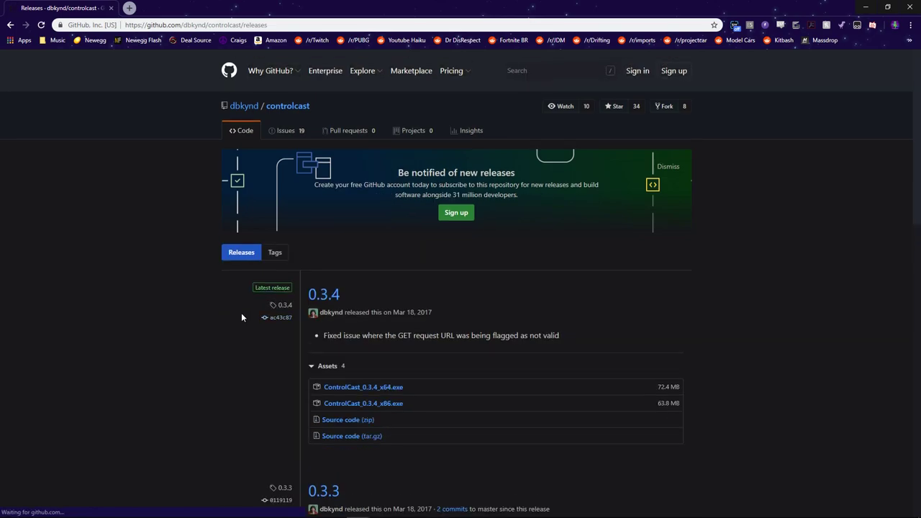
scroll(241, 312, down, 1)
drag(301, 248, 379, 251)
click(359, 248)
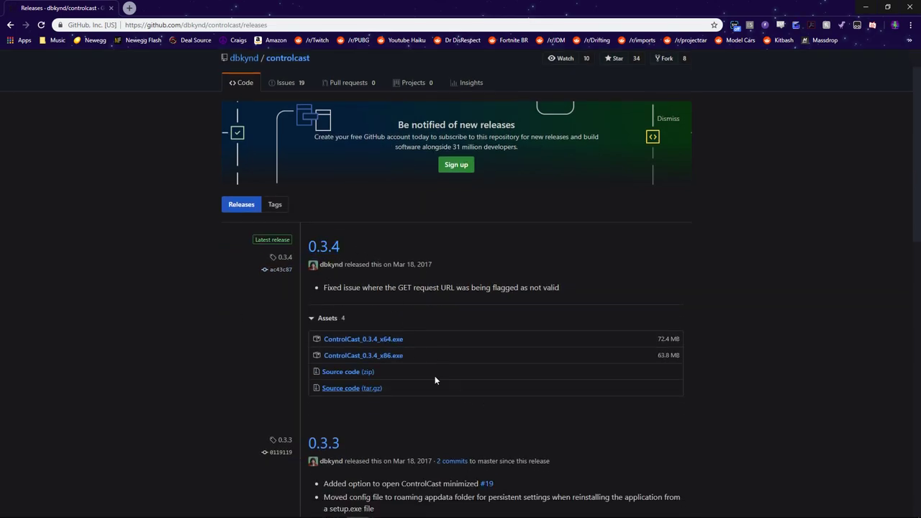
Download ControlCast_0.3.4_x64.exe from the 0.3.4 assets and save it
drag(445, 360, 310, 335)
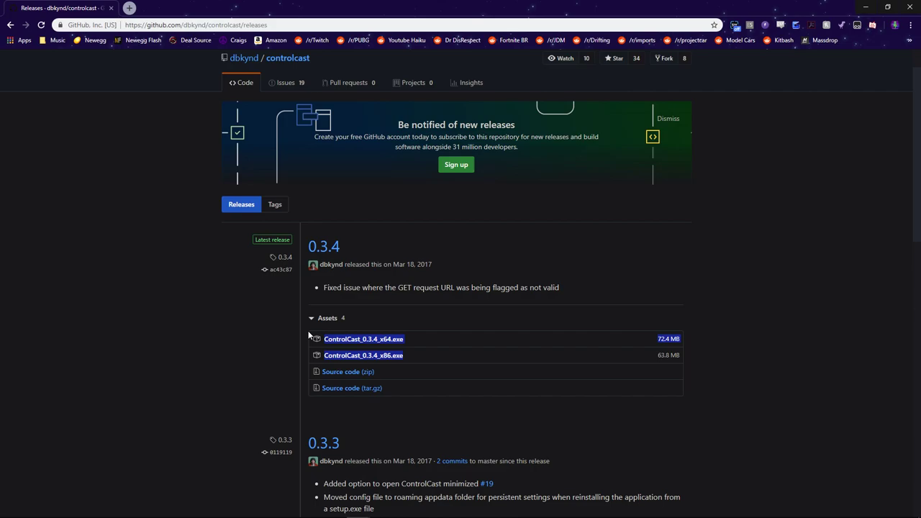
click(436, 356)
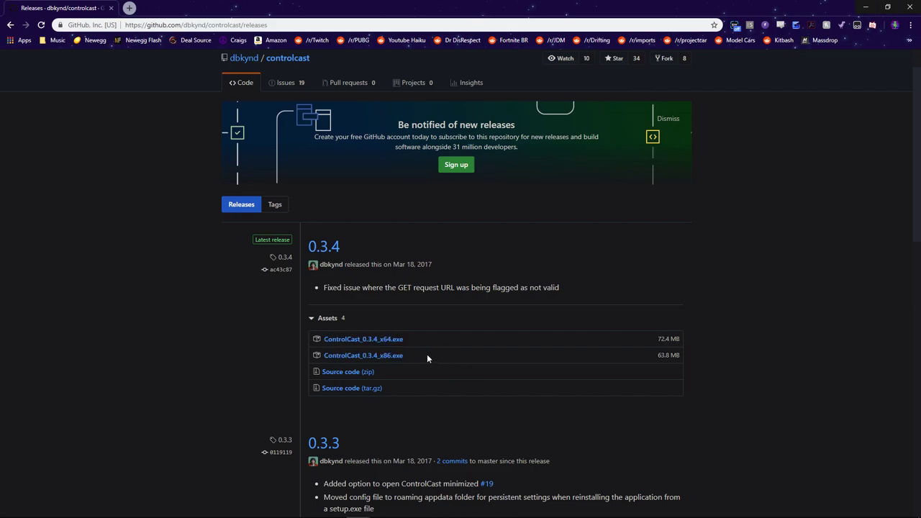
drag(421, 358, 323, 356)
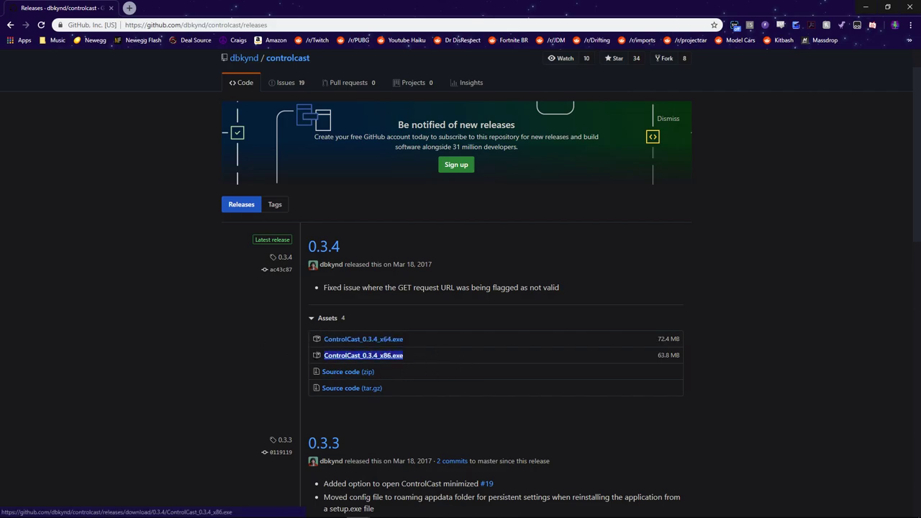
drag(432, 344, 323, 339)
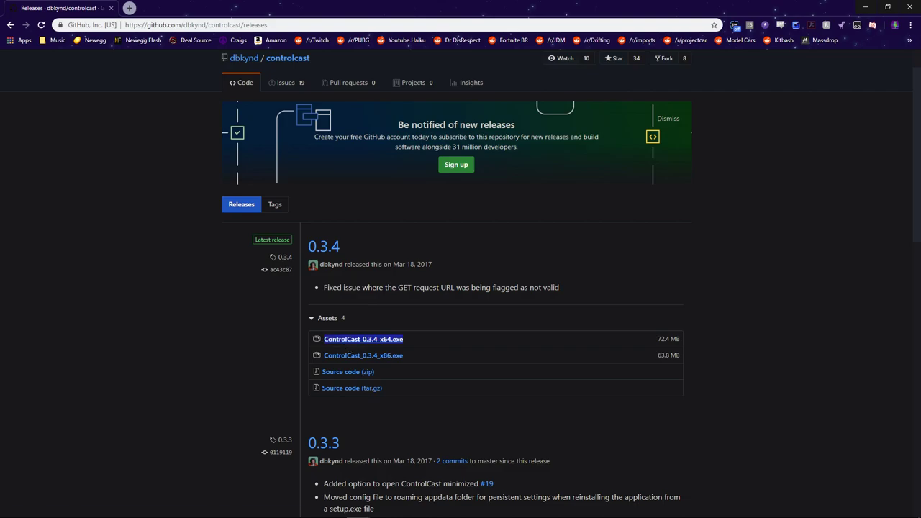
click(437, 343)
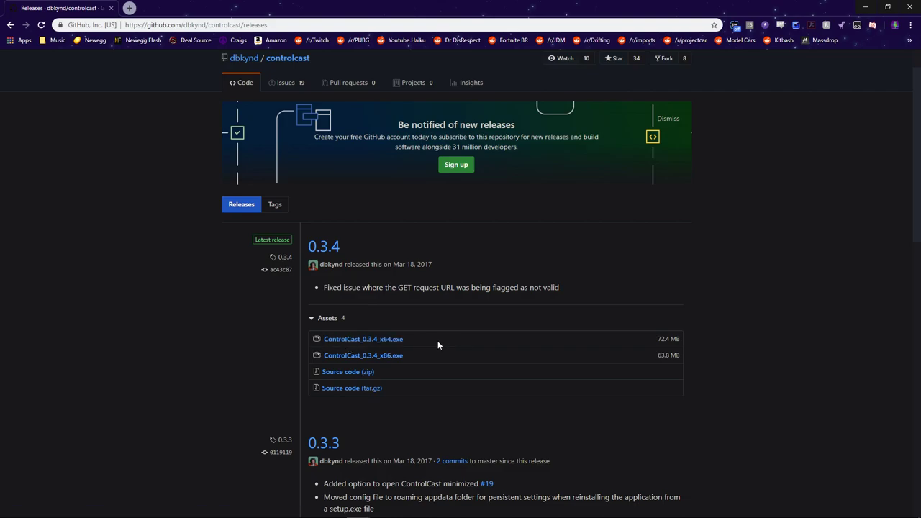
click(377, 341)
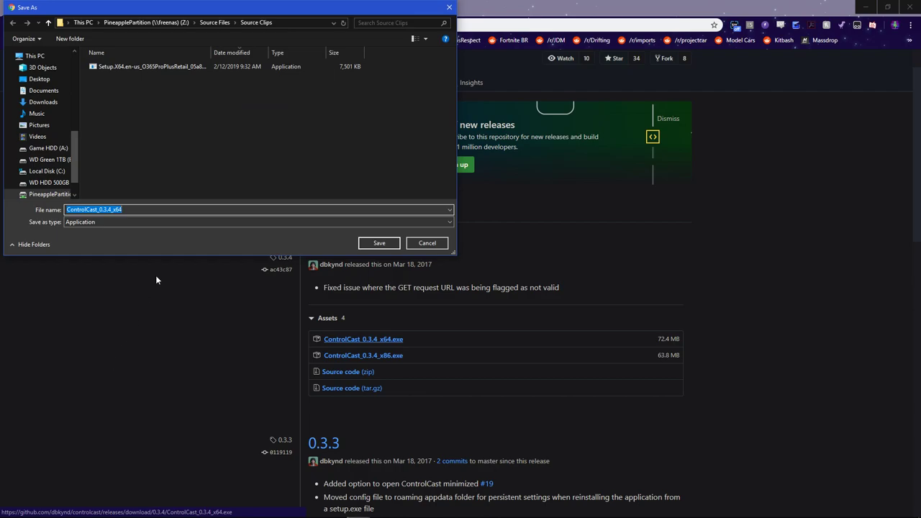
click(379, 243)
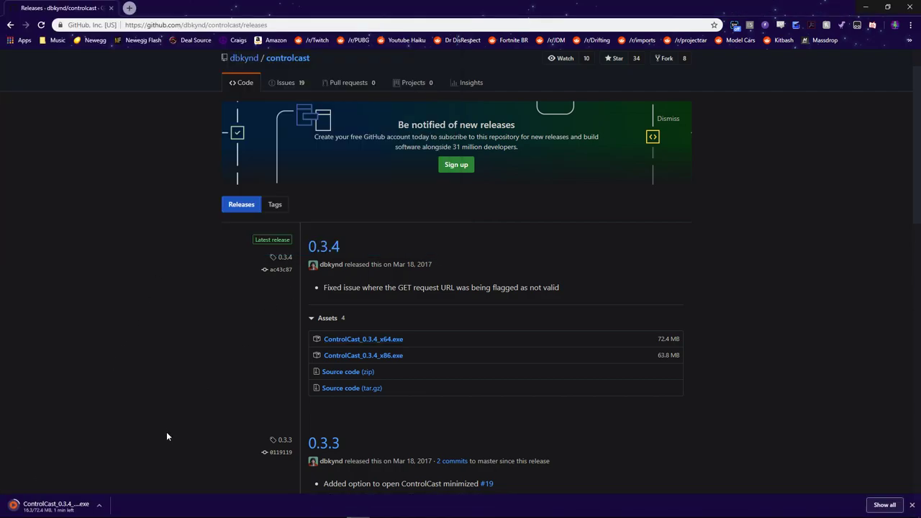
Run the downloaded ControlCast installer and minimize Chrome to show the app's key grid
click(70, 501)
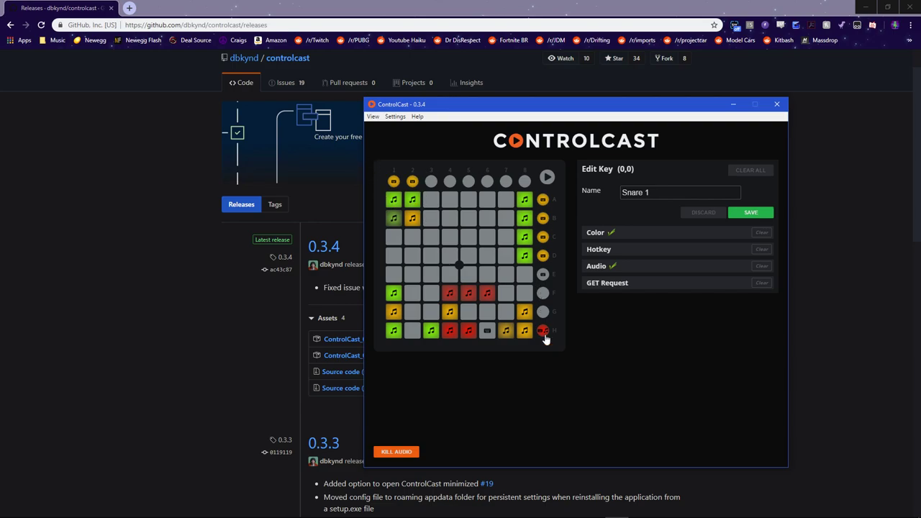
key(super+d)
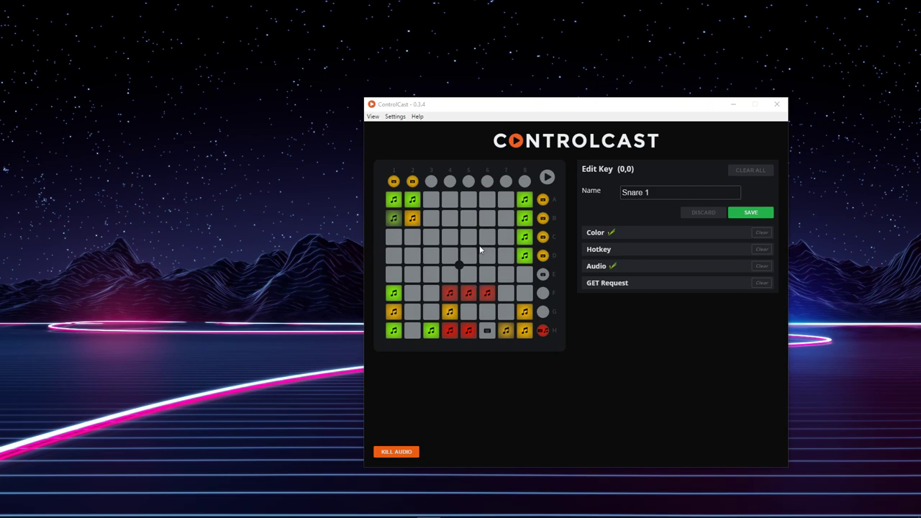
Name pad (0,3) 'Test' with Red as its Inactive colour and Green as its Active colour
click(394, 259)
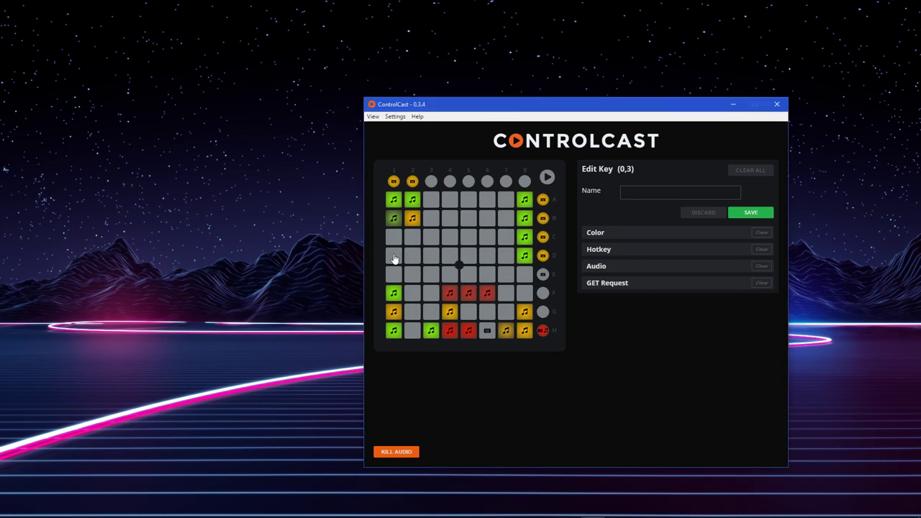
click(658, 193)
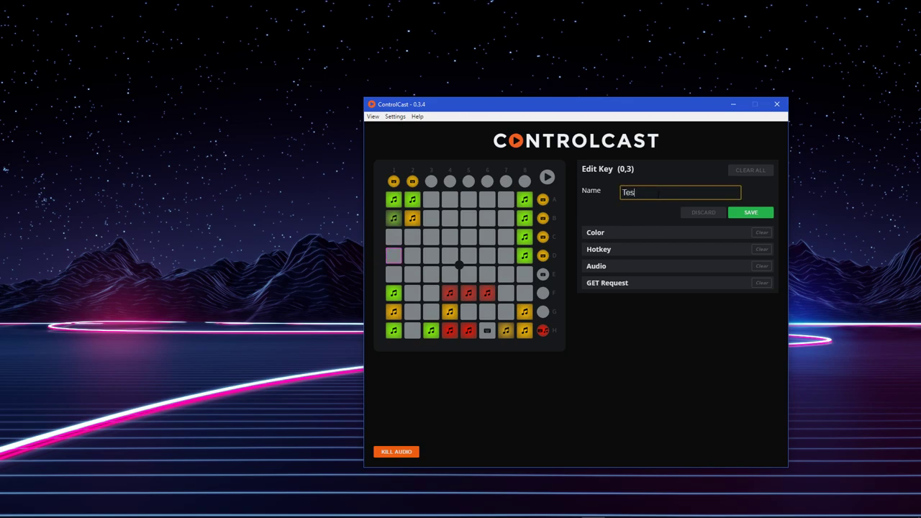
click(638, 234)
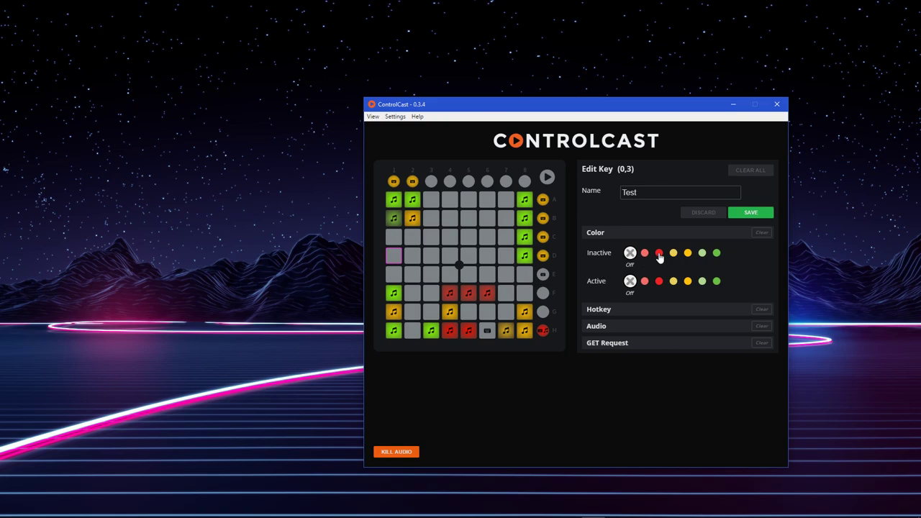
click(658, 253)
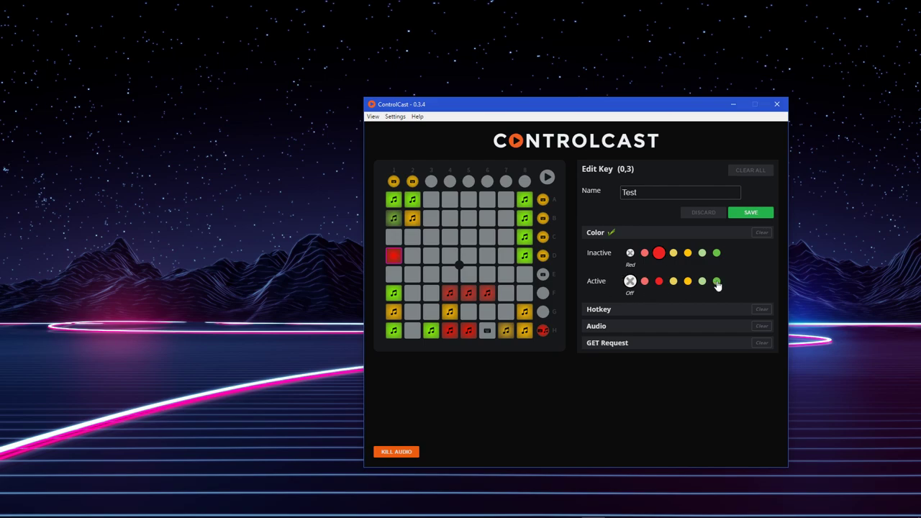
click(717, 282)
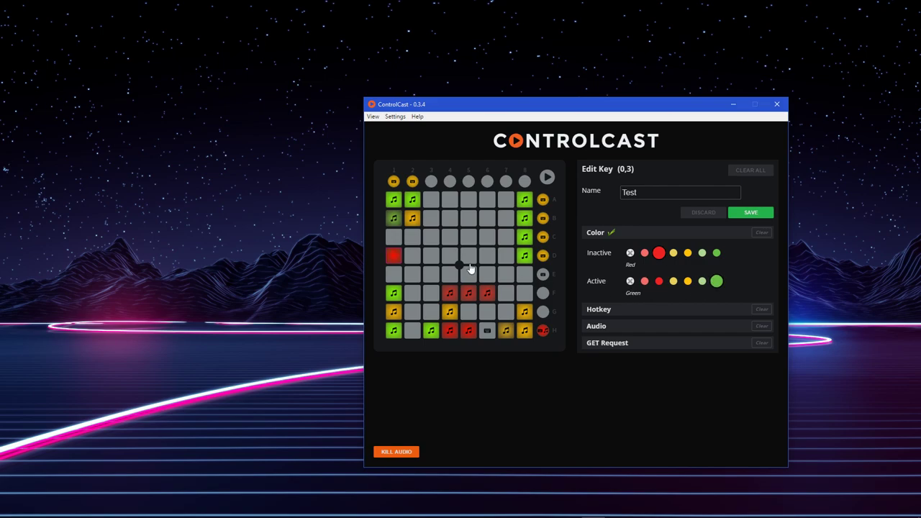
click(396, 261)
Record L-CTRL + H as key (0,3)'s hotkey, save, then clear the hotkey
click(639, 309)
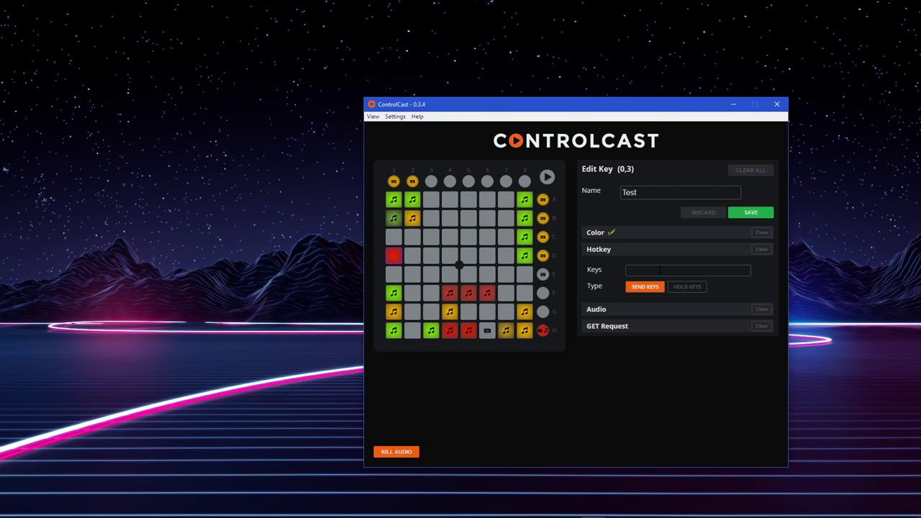
click(654, 269)
key(ctrl)
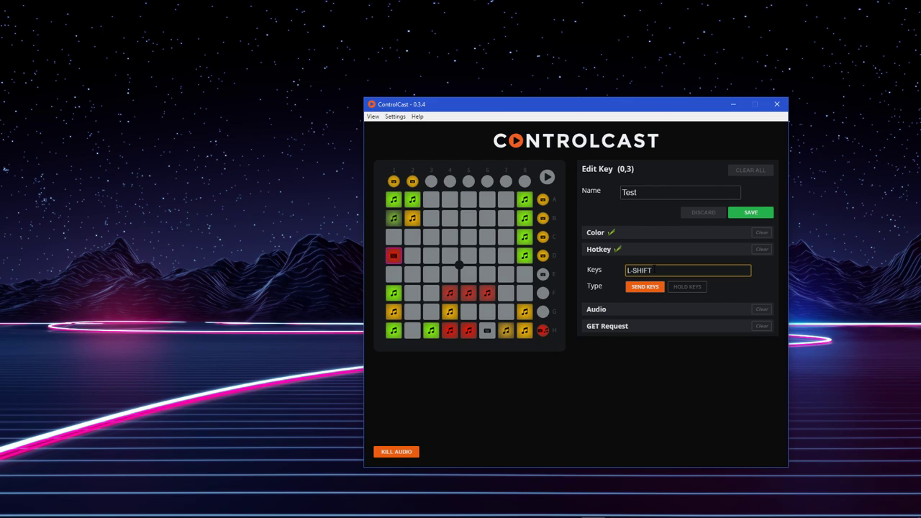
key(ctrl+h)
click(748, 211)
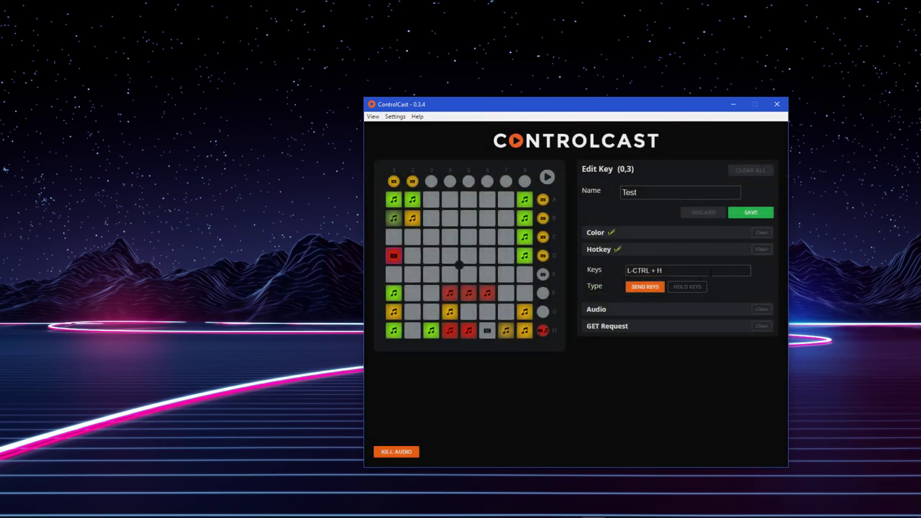
click(761, 250)
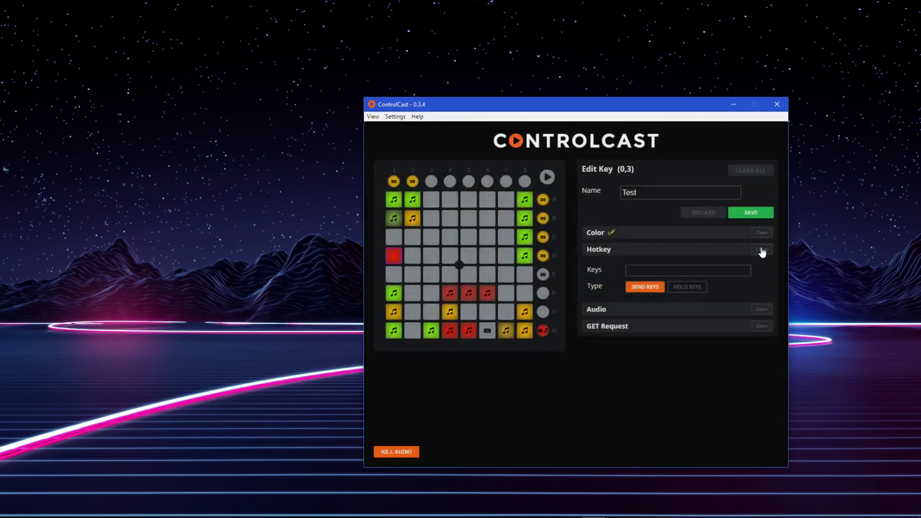
Assign a local audio file to the Test key and save it
click(614, 309)
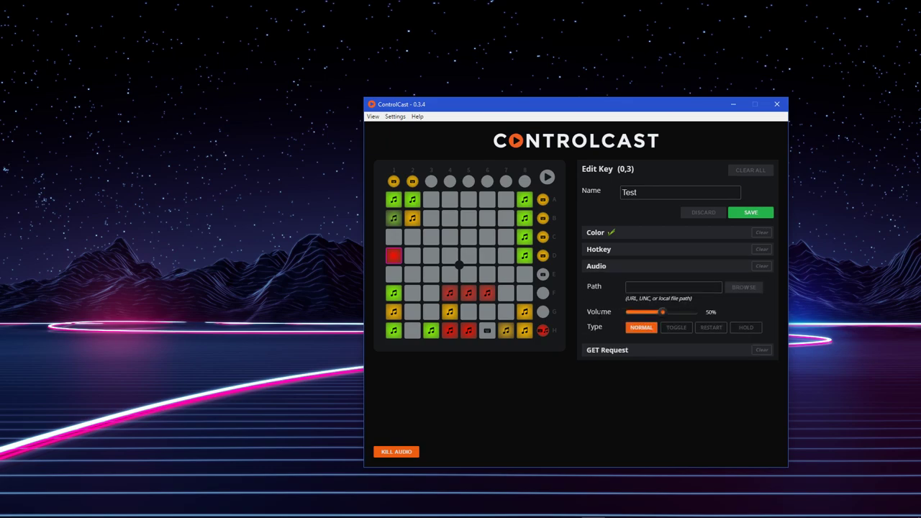
click(750, 289)
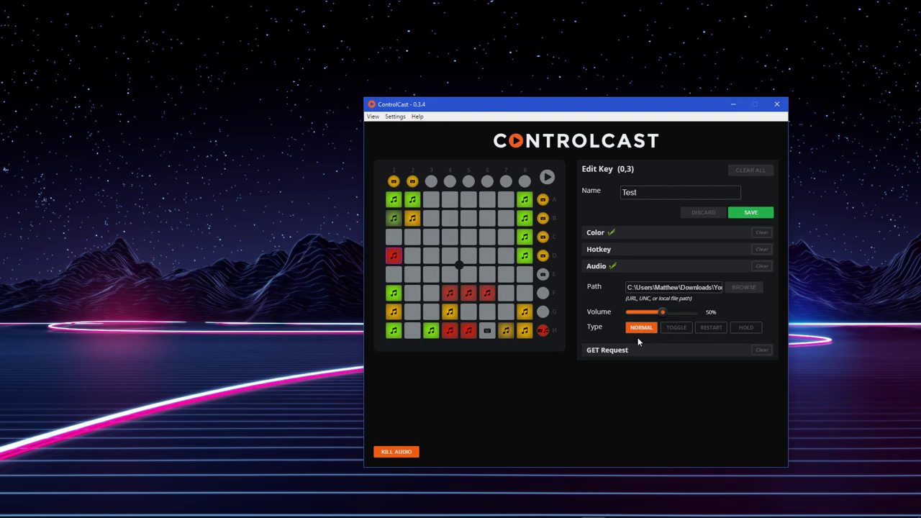
click(748, 214)
Set the sound's volume to 20% and play mode to Restart, then Hold, saving each
click(676, 328)
click(640, 312)
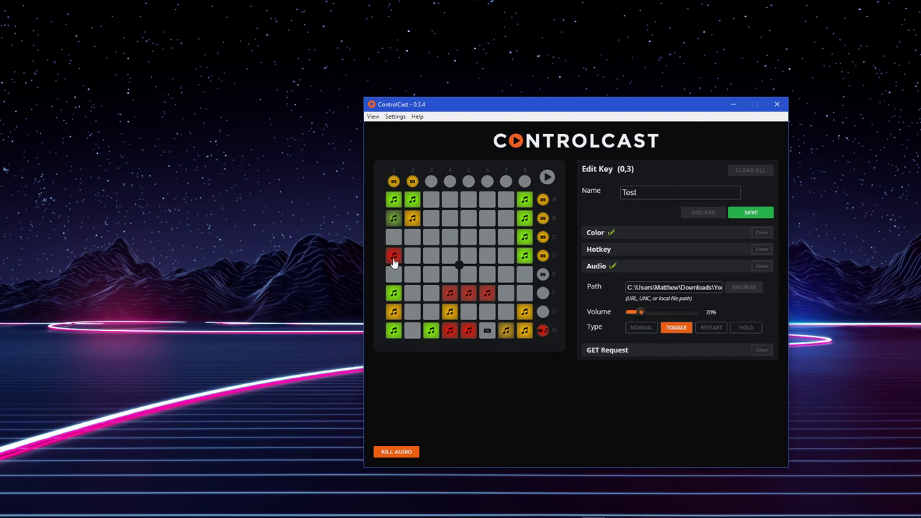
click(711, 329)
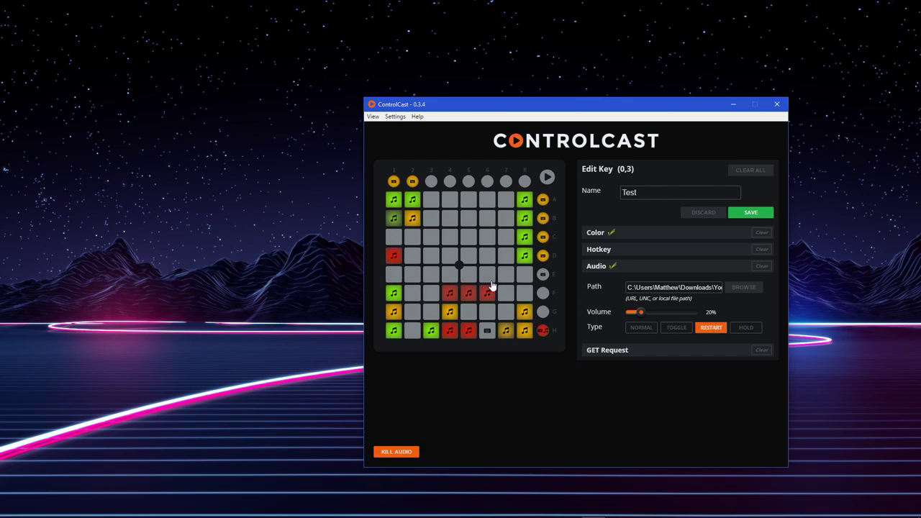
click(747, 215)
click(742, 332)
click(750, 213)
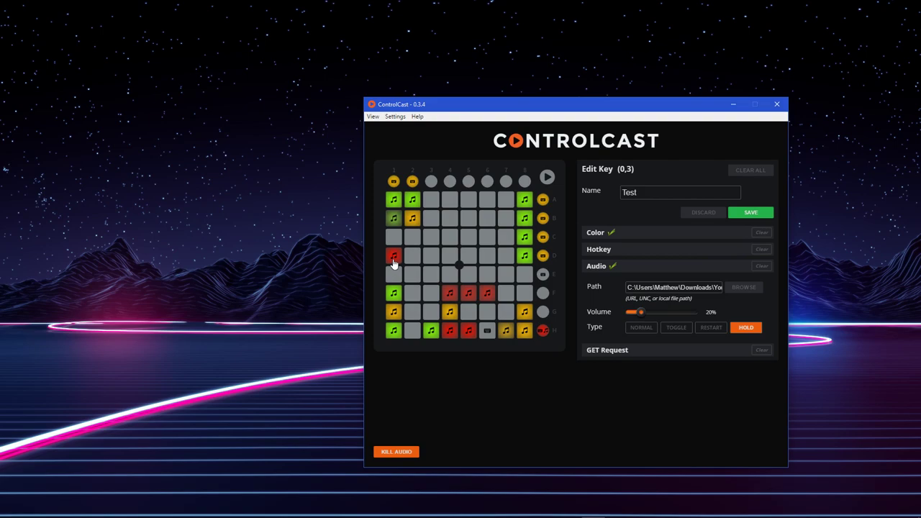
Expand the Test key's GET Request section to show its empty Address field
click(638, 353)
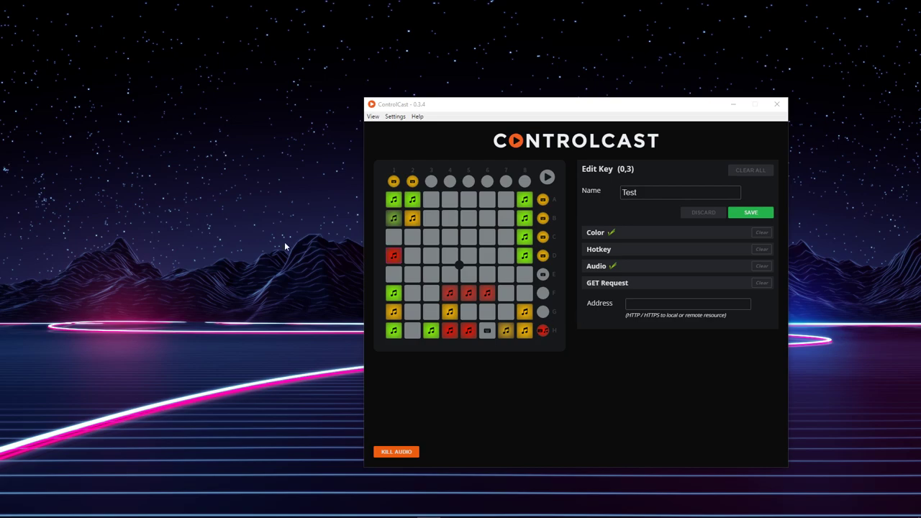
Enter L-CTRL + H as the Test key's hotkey and save the key with its audio
click(624, 254)
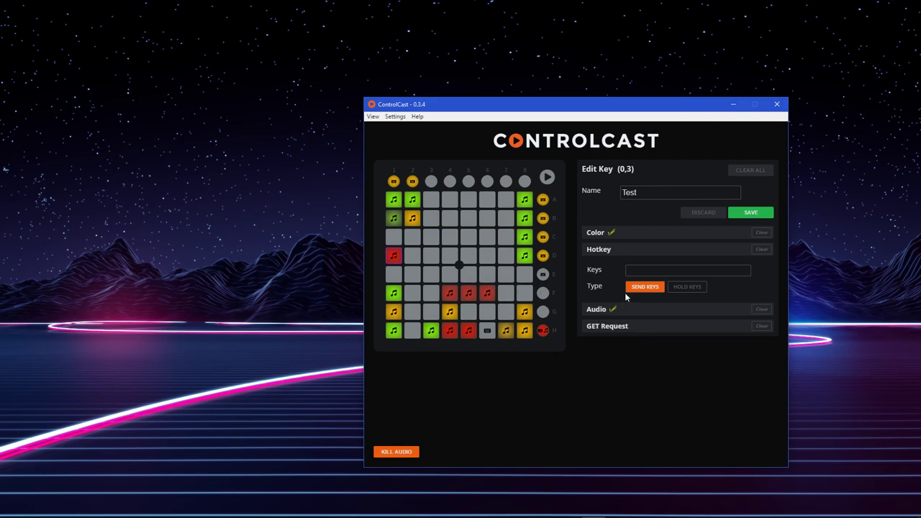
click(636, 270)
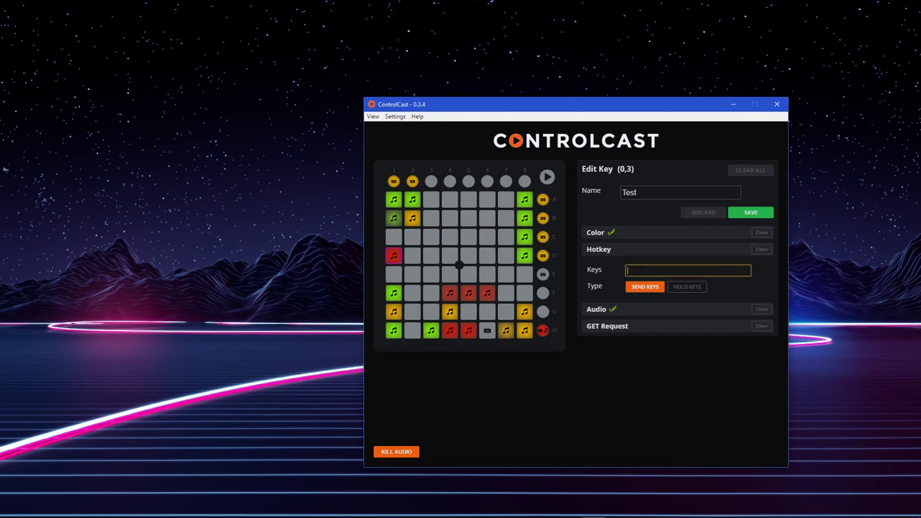
key(ctrl+h)
drag(679, 272, 628, 272)
click(633, 310)
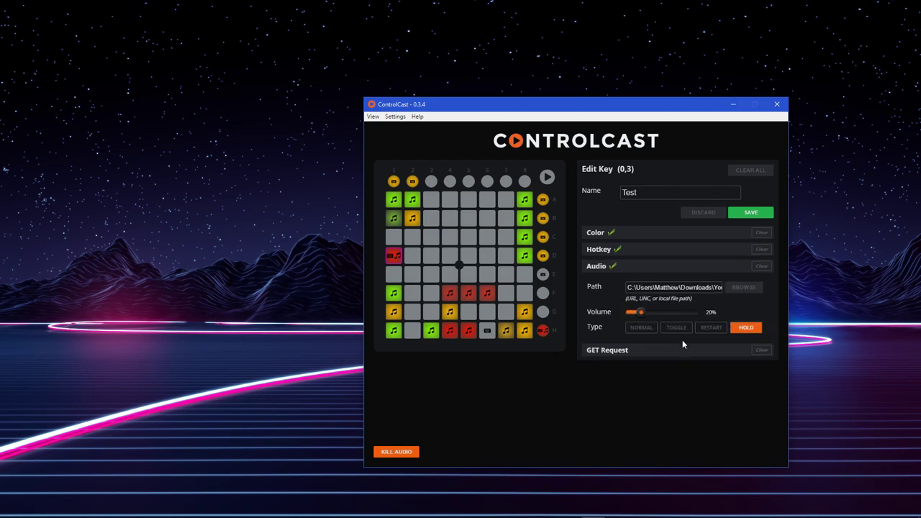
click(752, 214)
Select the Snare 1 key at (0,0) and view the Settings menu's startup and tray options
click(169, 317)
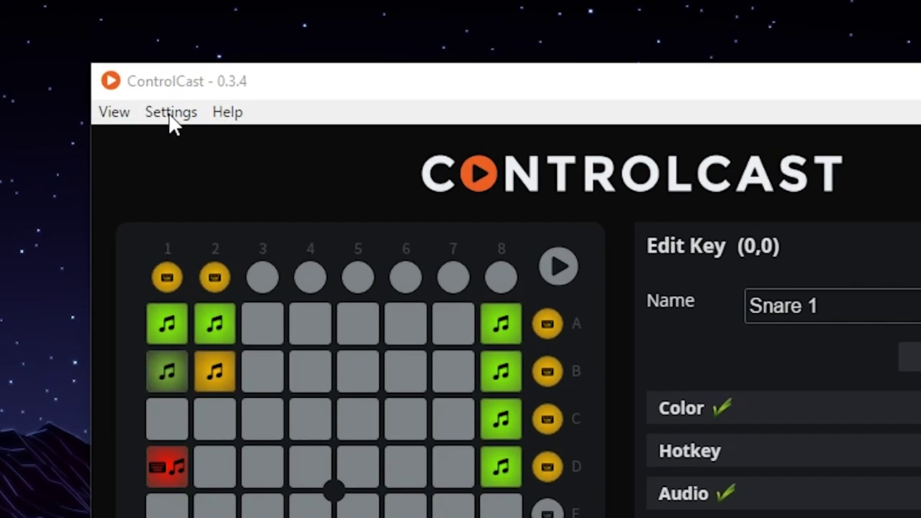
click(395, 117)
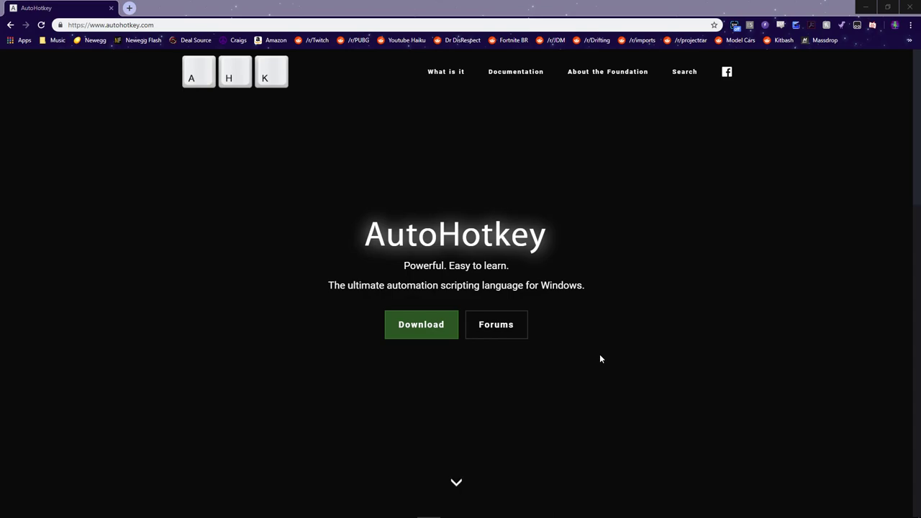
Download the AutoHotkey 1.1.30.01 installer from autohotkey.com and launch its Setup
click(405, 268)
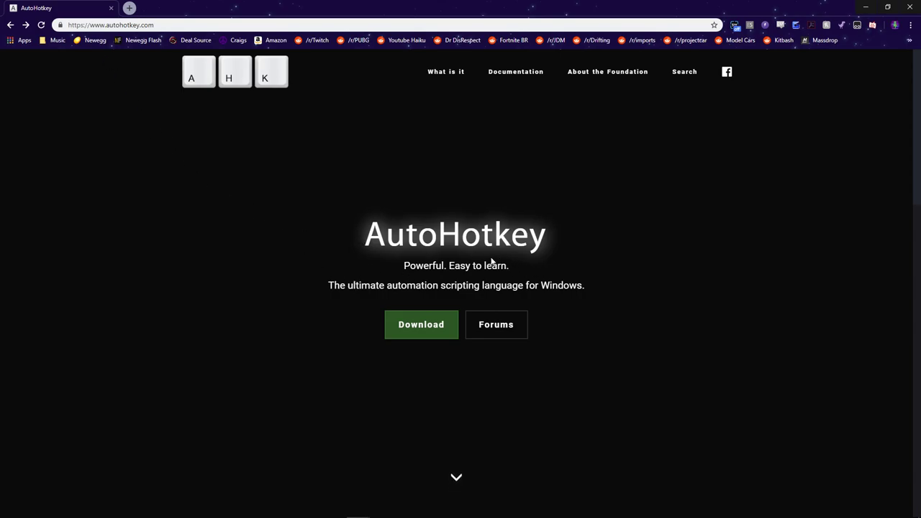
click(389, 329)
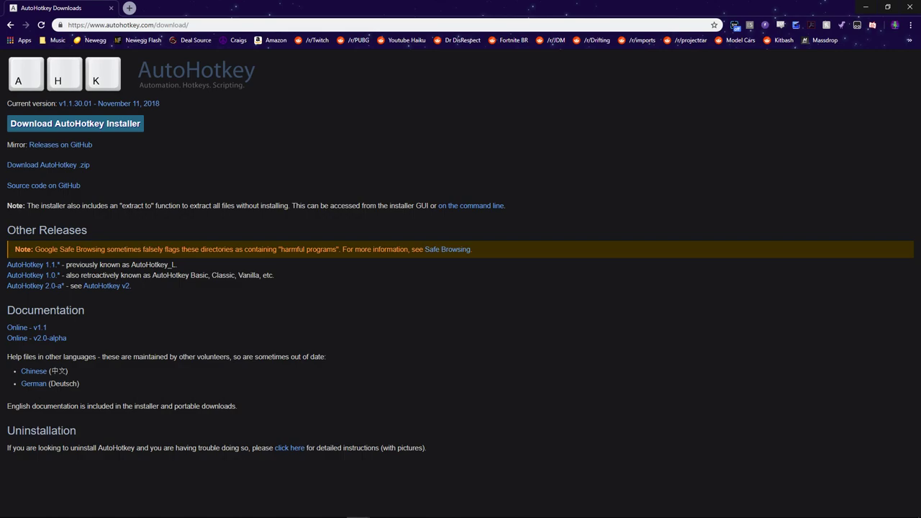
click(125, 126)
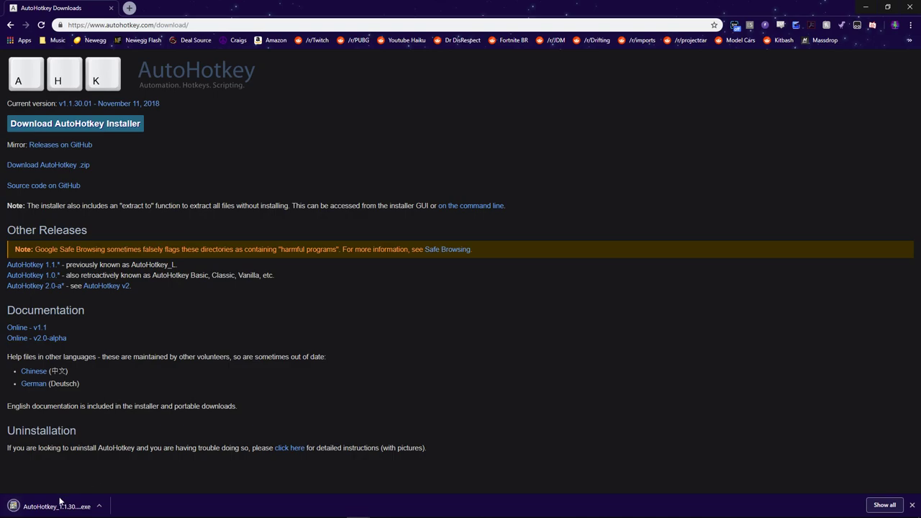
click(60, 505)
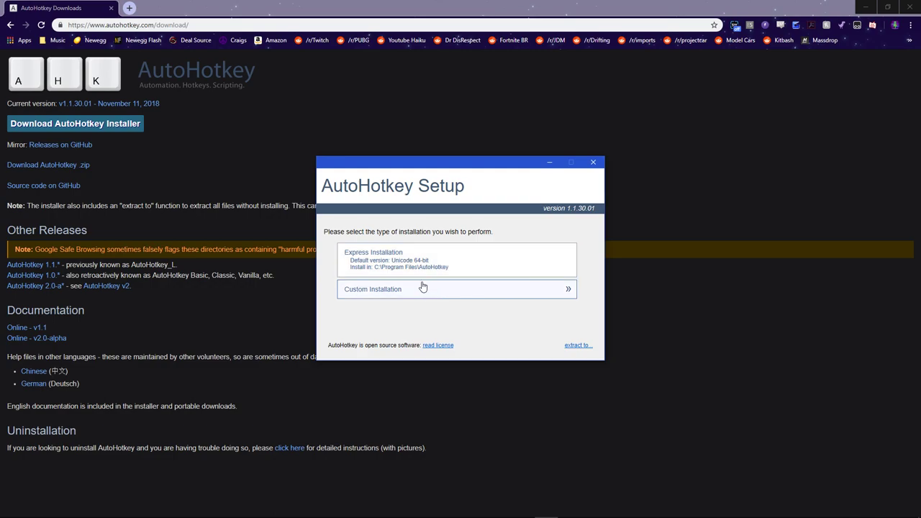
Run the Express Installation of AutoHotkey 1.1.30.01, then open the AutoHotkey help
click(482, 269)
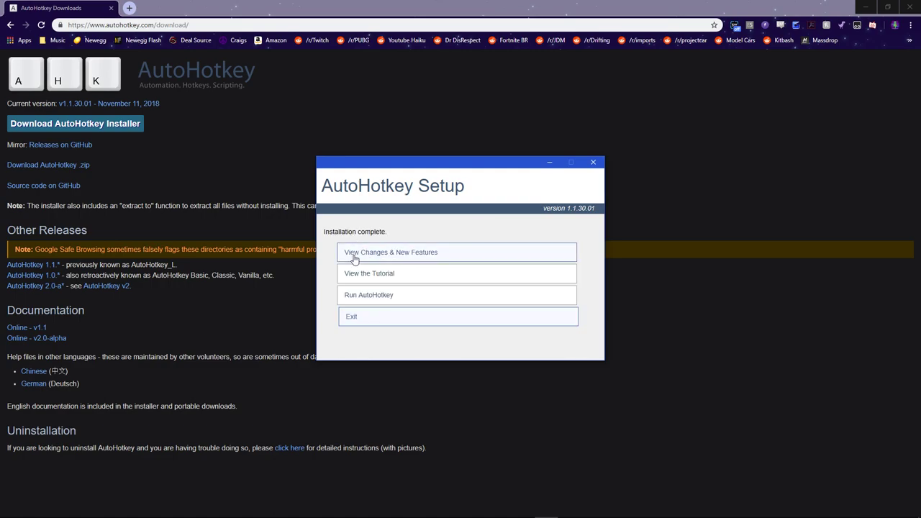
click(441, 302)
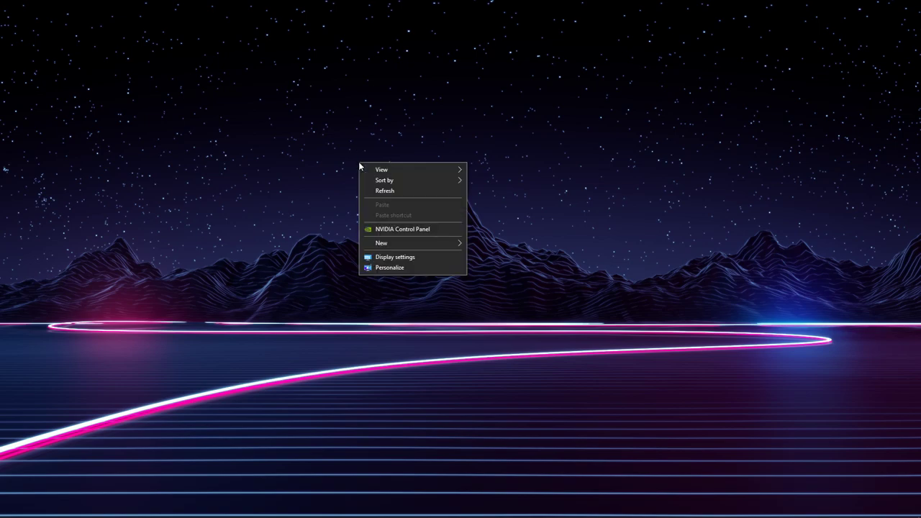
Use the desktop's New menu to add an AutoHotkey script named StreamingScript
mouse_move(456, 246)
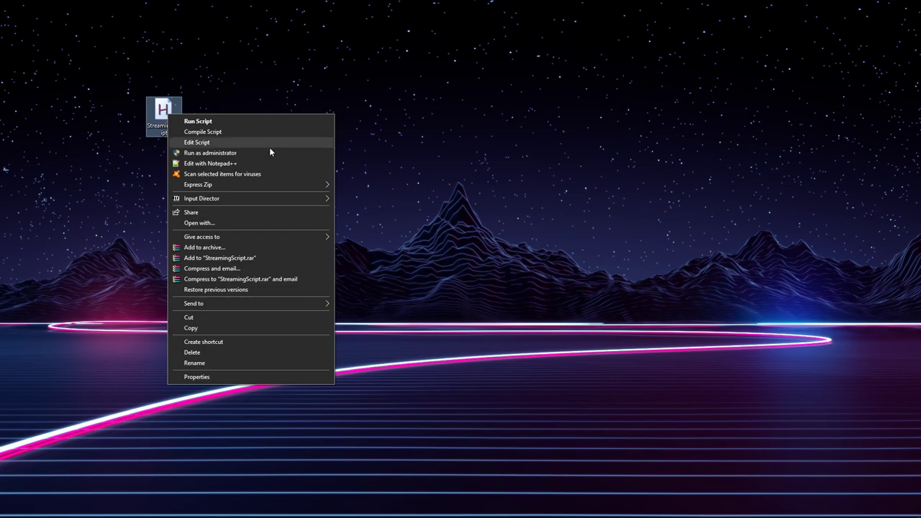
Open StreamingScript in Notepad, close Notepad, and bring up the file's Edit with Notepad++ option
click(248, 142)
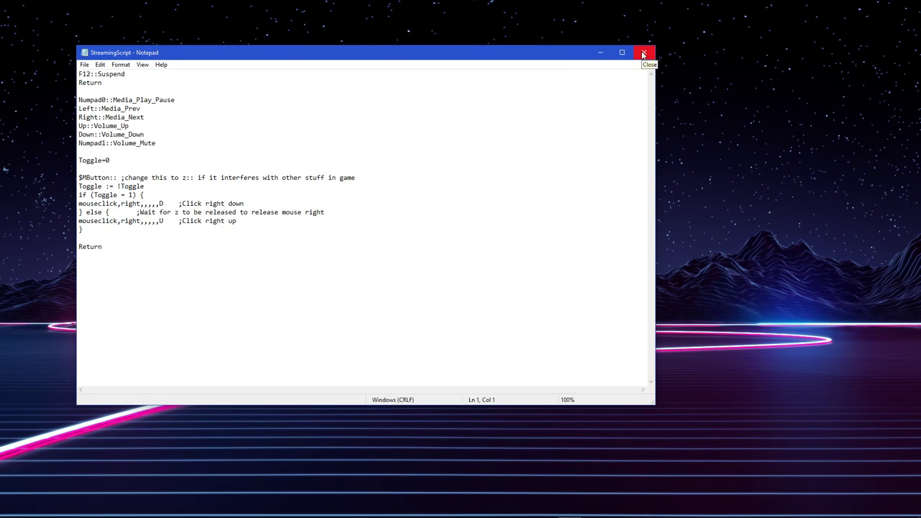
click(643, 53)
right_click(158, 119)
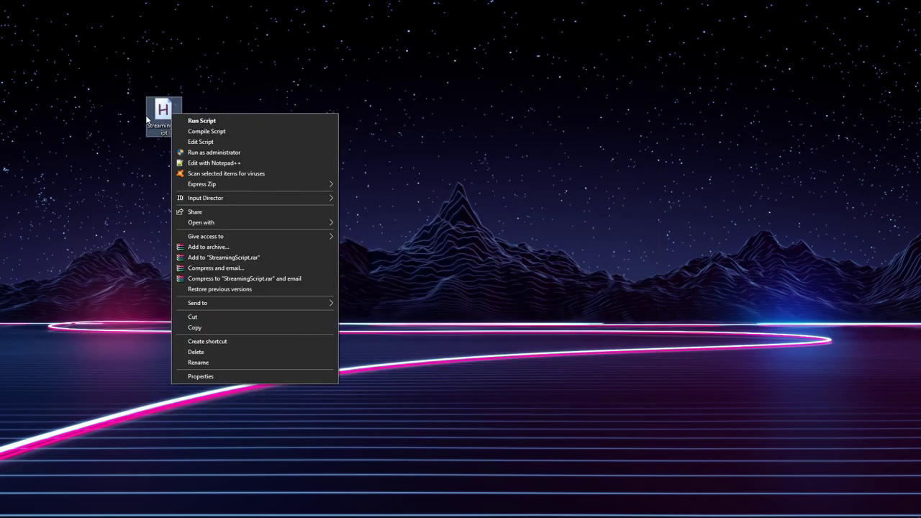
click(115, 119)
right_click(155, 116)
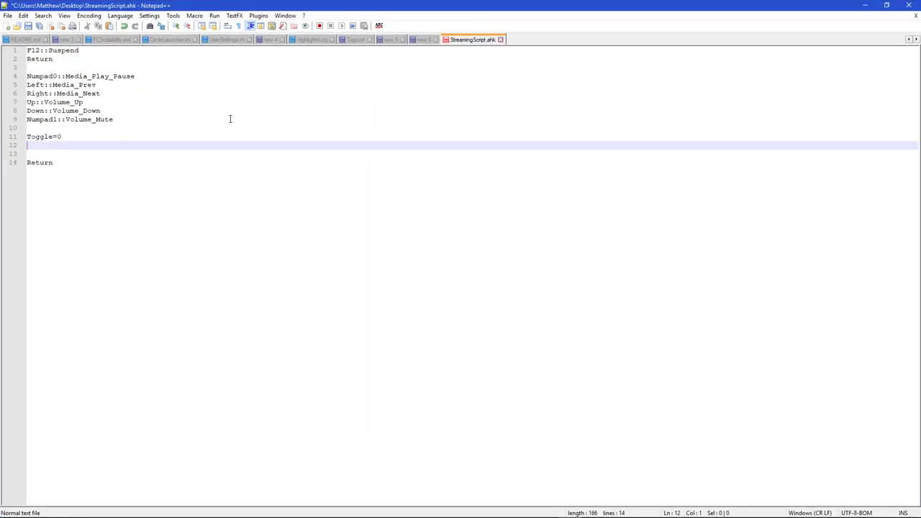
Restore Notepad++ and point out the F12::Suspend and Return lines and media-key lines 4–9
drag(460, 5, 524, 23)
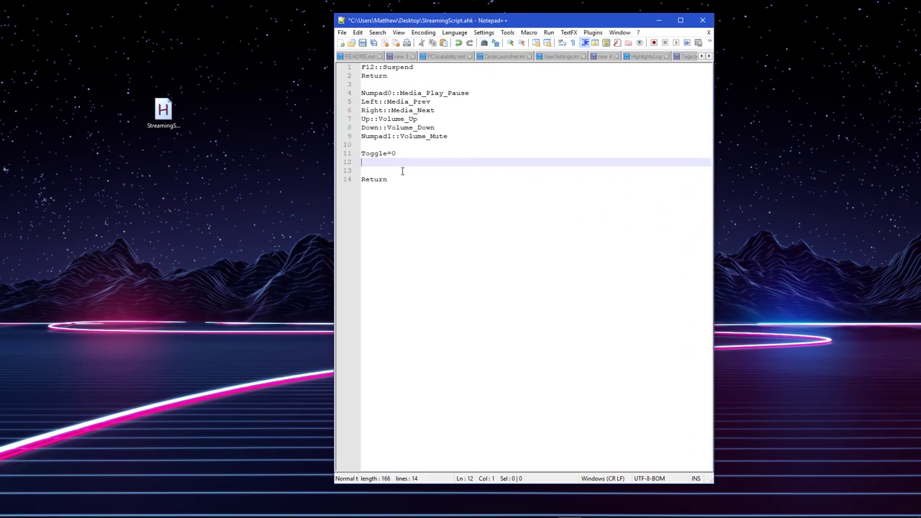
click(422, 67)
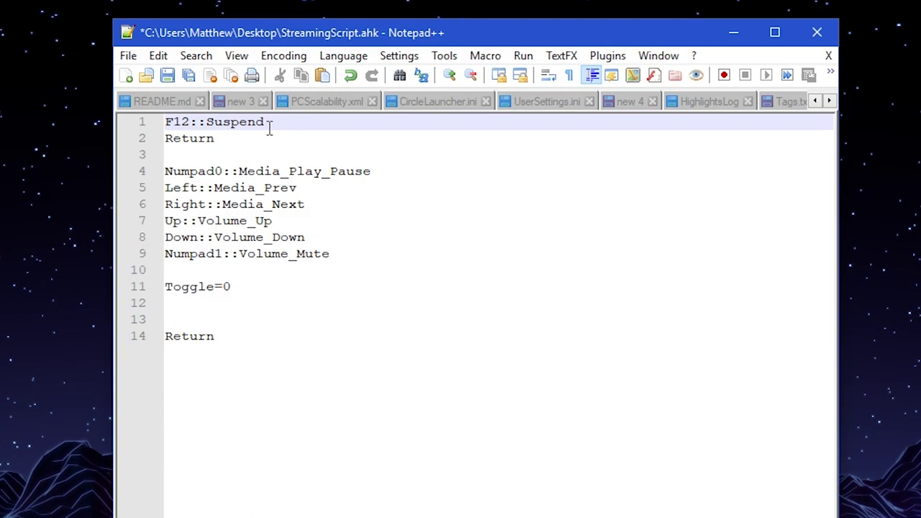
click(231, 137)
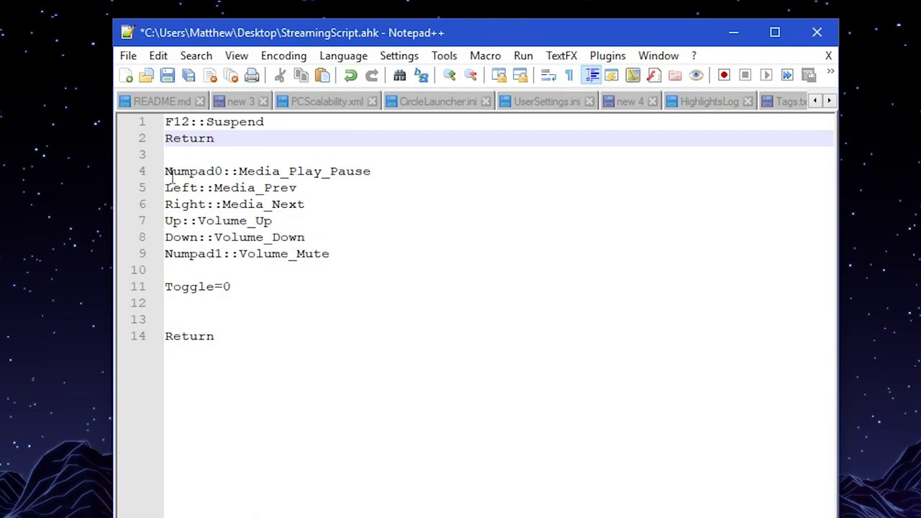
drag(170, 173, 386, 251)
click(298, 238)
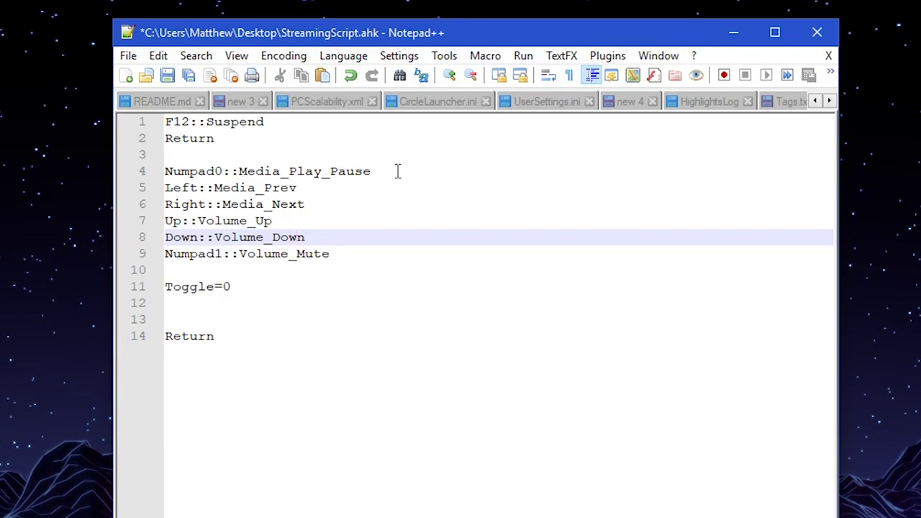
Highlight Numpad0, then step through the Media_Prev, Media_Next, Volume_Up, Volume_Down and Volume_Mute lines
click(253, 173)
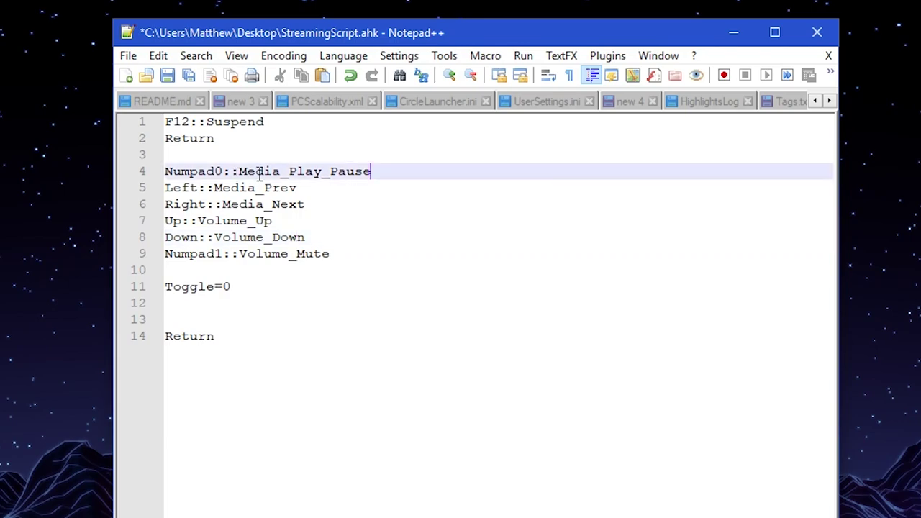
drag(166, 171, 221, 179)
click(223, 175)
click(315, 189)
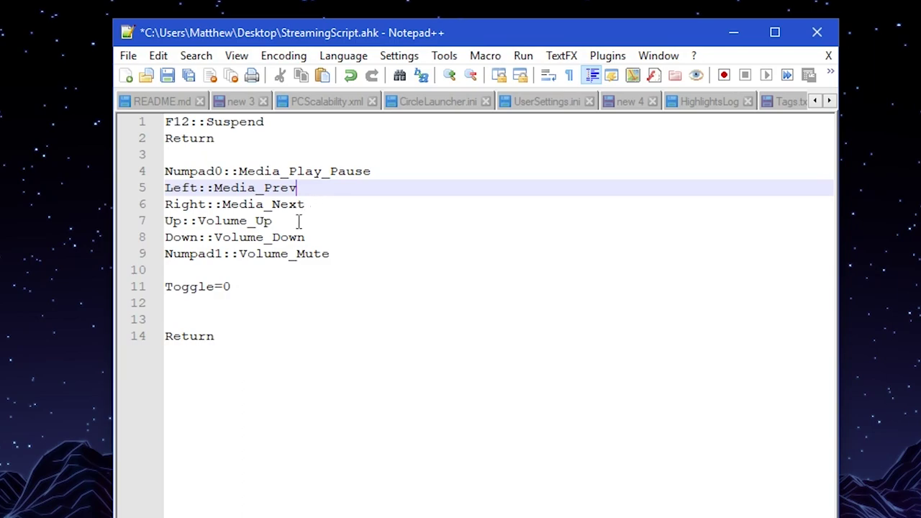
click(307, 205)
click(286, 221)
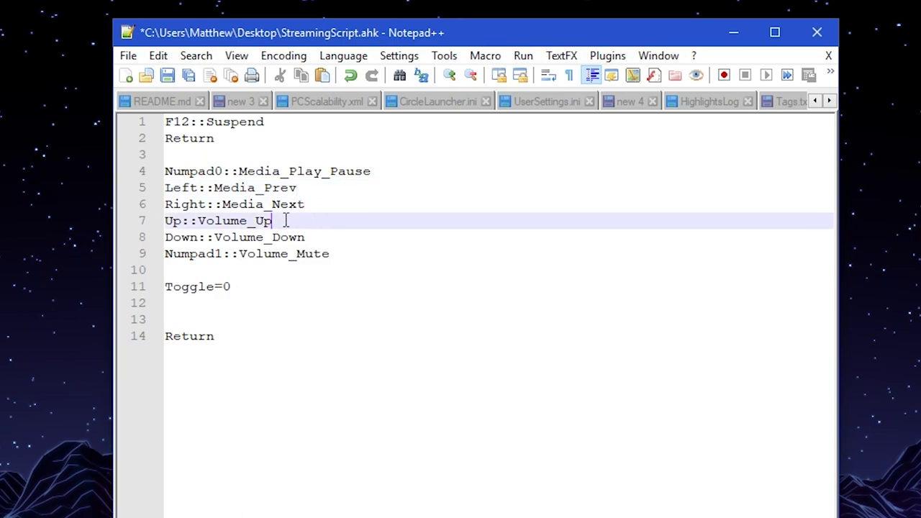
click(333, 240)
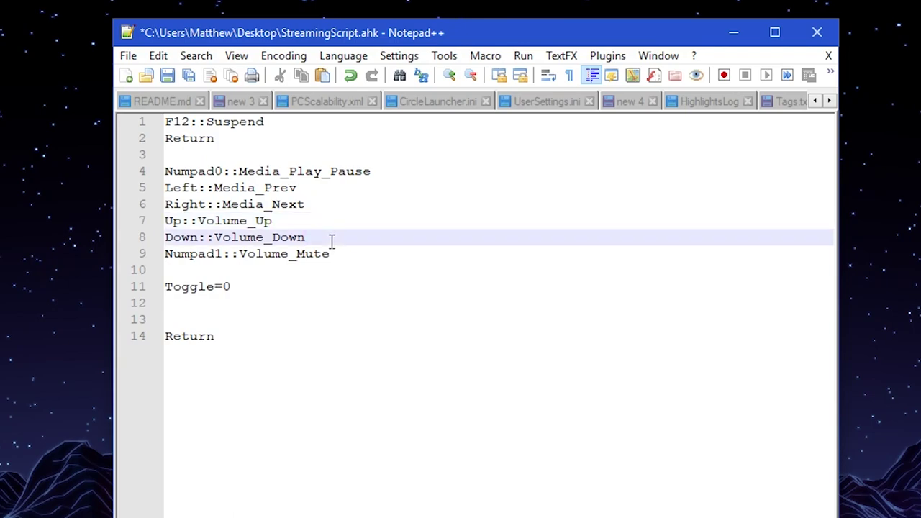
click(355, 254)
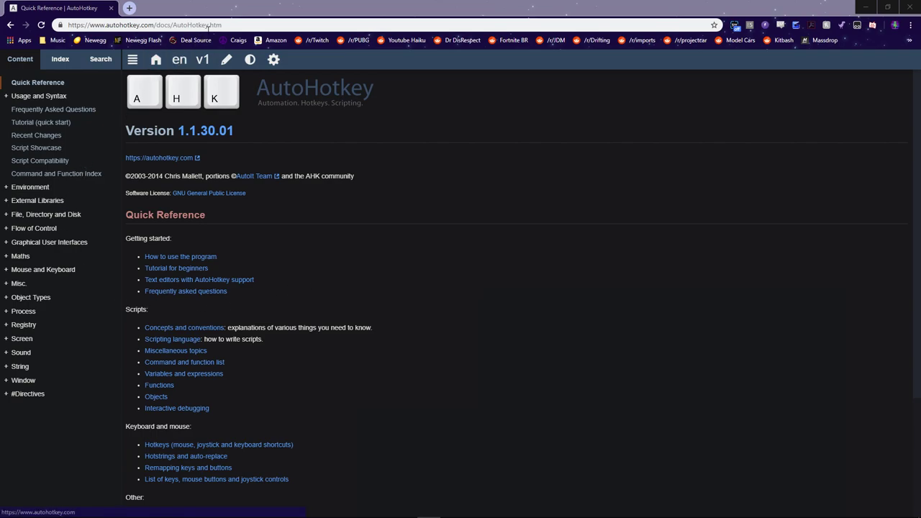
Choose Tutorial (quick start) in the docs sidebar to show the Beginner Tutorial
mouse_move(243, 27)
mouse_down()
mouse_move(156, 27)
mouse_move(234, 27)
mouse_up()
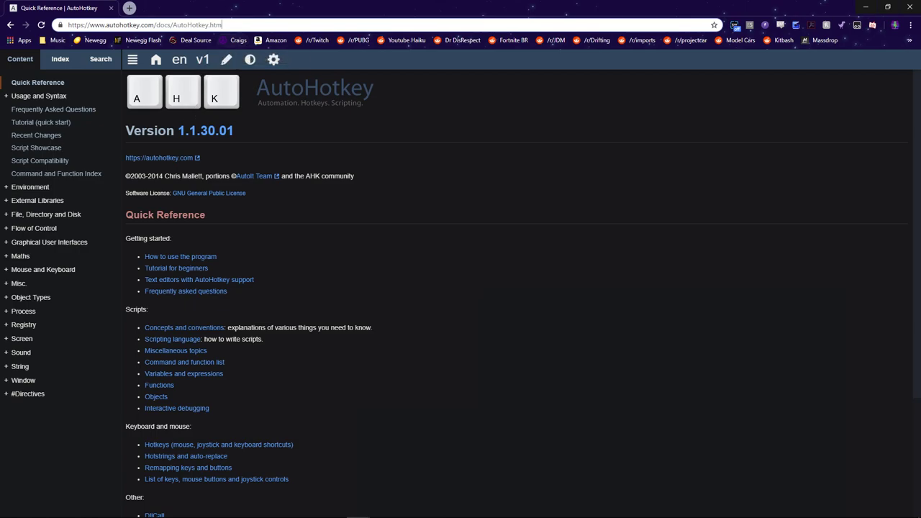
click(58, 124)
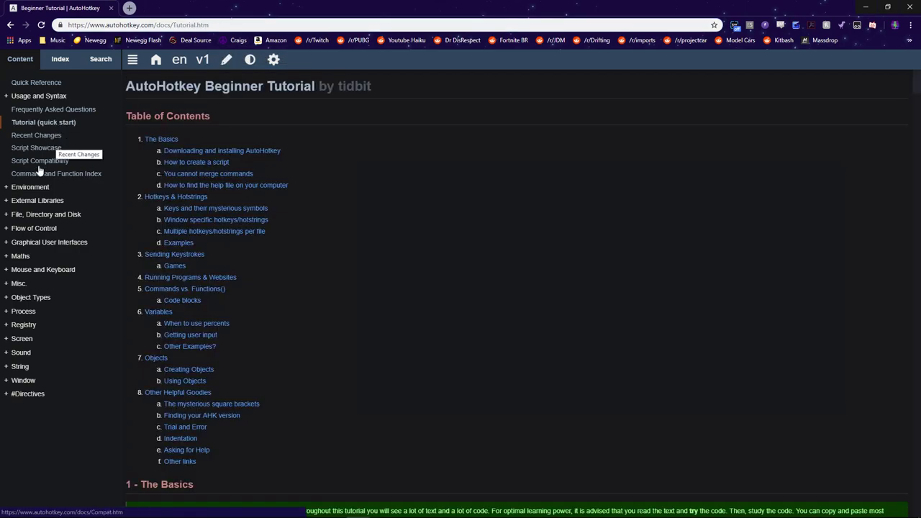